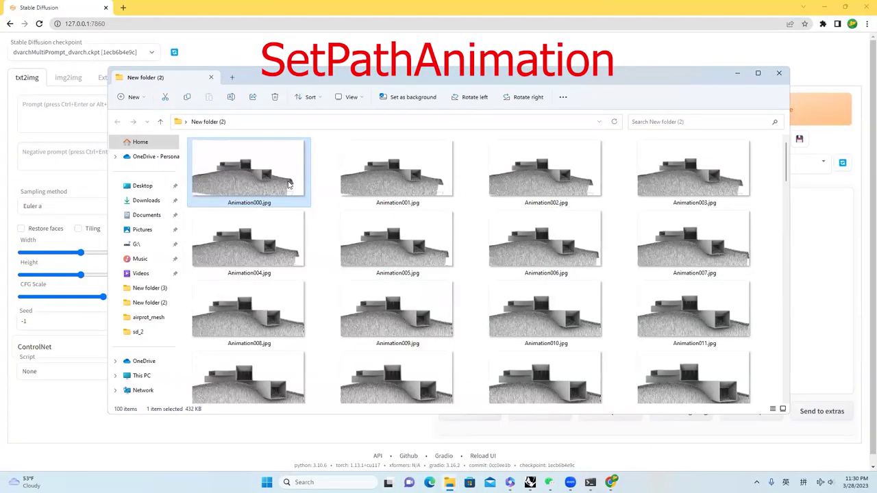
Preview Animation000 and the next frames in Photos, then select the frames folder's full path.
{"action": "double_click", "coordinate": [288, 185]}
{"action": "key", "text": "Right"}
{"action": "key", "text": "Right"}
{"action": "key", "text": "Right"}
{"action": "key", "text": "Right"}
{"action": "key", "text": "Right"}
{"action": "key", "text": "Right"}
{"action": "key", "text": "Right"}
{"action": "key", "text": "Right"}
{"action": "key", "text": "Right"}
{"action": "key", "text": "Right"}
{"action": "key", "text": "Right"}
{"action": "key", "text": "Right"}
{"action": "key", "text": "Right"}
{"action": "key", "text": "Right"}
{"action": "key", "text": "Right"}
{"action": "key", "text": "Right"}
{"action": "key", "text": "Right"}
{"action": "key", "text": "Right"}
{"action": "key", "text": "Right"}
{"action": "key", "text": "Right"}
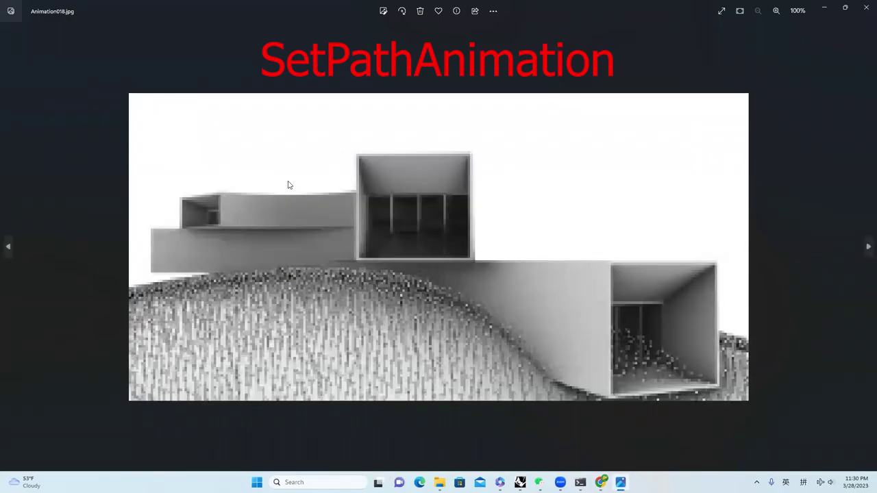
{"action": "left_click", "coordinate": [861, 11]}
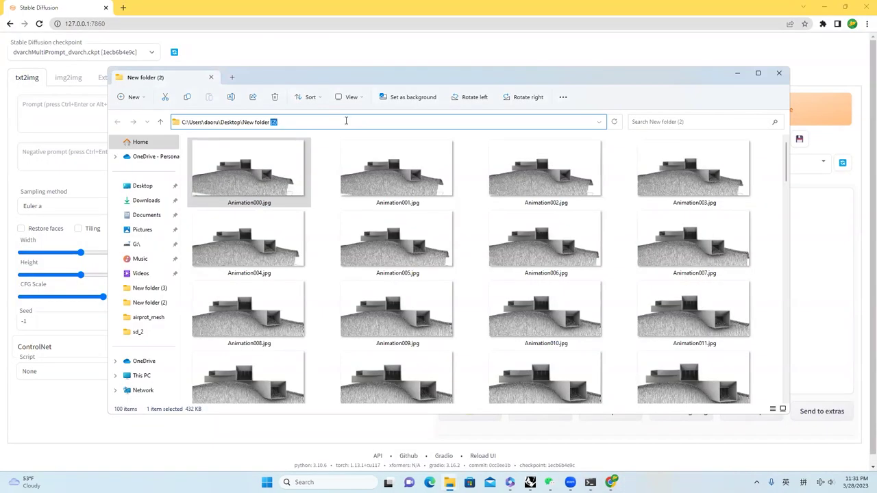
{"action": "left_click_drag", "start_coordinate": [343, 120], "coordinate": [167, 120]}
{"action": "key", "text": "ctrl+c"}
In img2img's Batch tab, paste the frames folder path as the Input directory.
{"action": "left_click", "coordinate": [100, 104]}
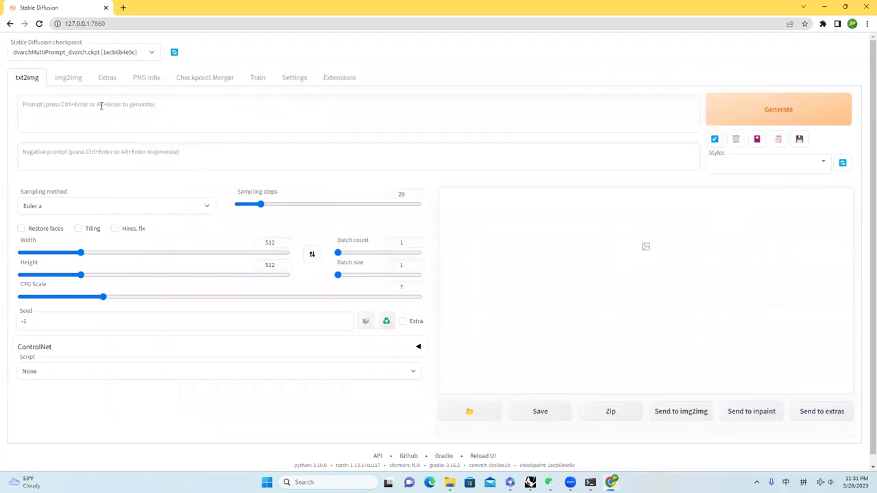
{"action": "left_click", "coordinate": [77, 76]}
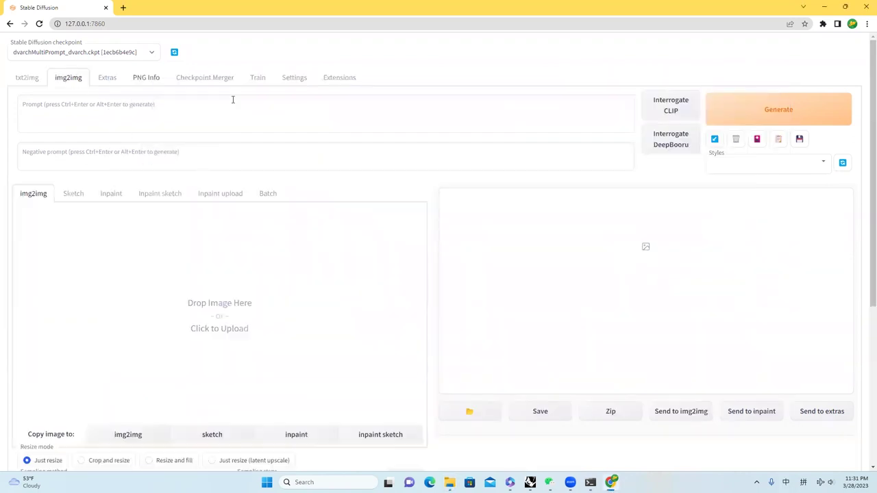
{"action": "left_click", "coordinate": [273, 195]}
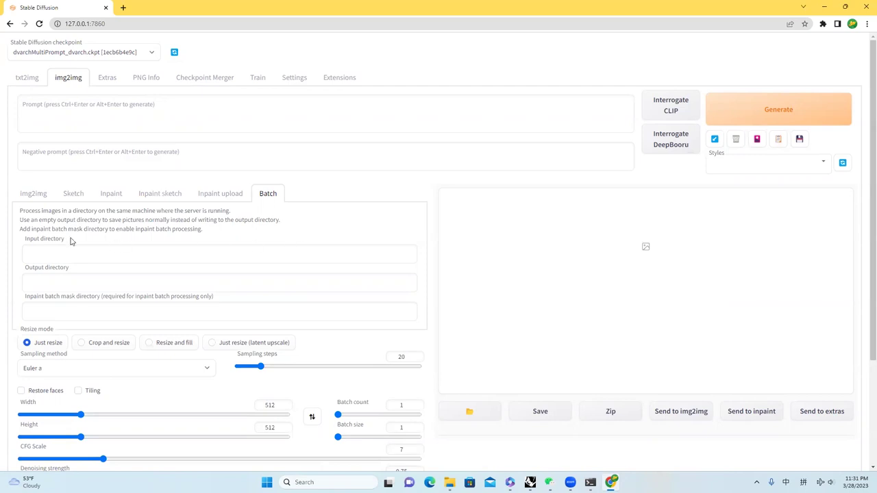
{"action": "left_click", "coordinate": [42, 250]}
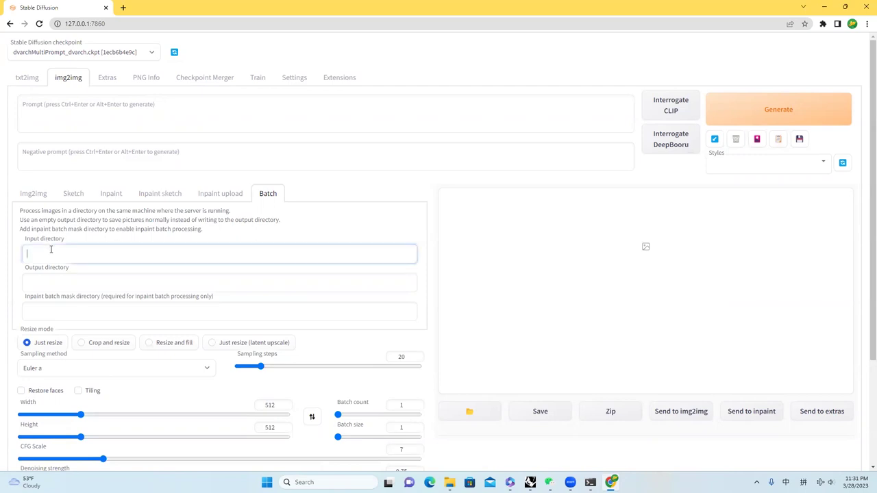
{"action": "key", "text": "ctrl+v"}
Set the Output directory to New folder (3), then reopen the first frame from New folder (2).
{"action": "left_click", "coordinate": [130, 280]}
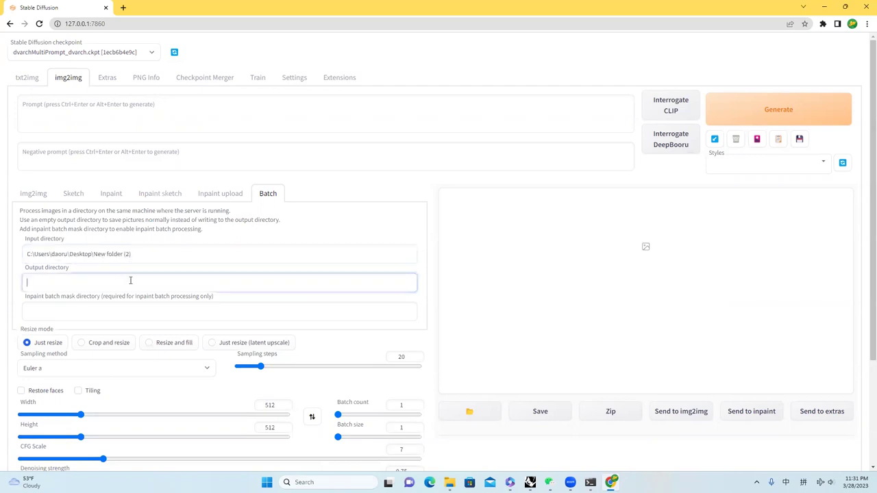
{"action": "key", "text": "ctrl+v"}
{"action": "left_click", "coordinate": [128, 282]}
{"action": "key", "text": "BackSpace"}
{"action": "type", "text": "3"}
{"action": "left_click", "coordinate": [519, 441]}
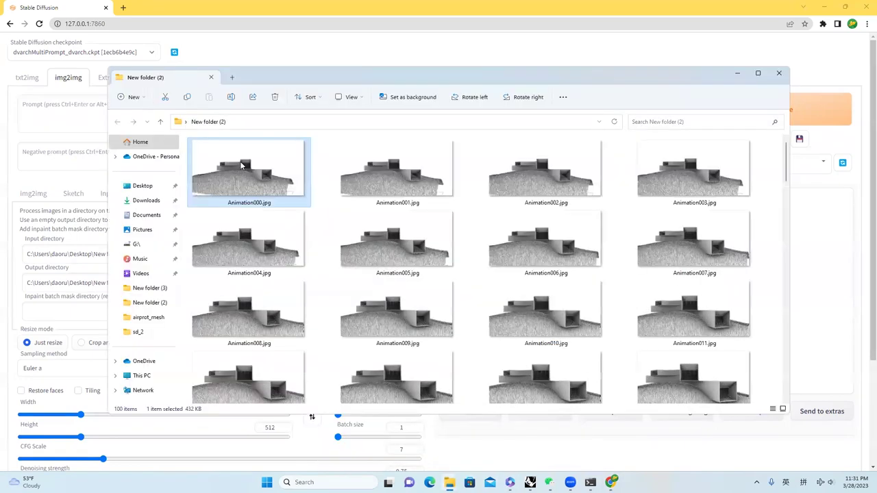
{"action": "double_click", "coordinate": [241, 165]}
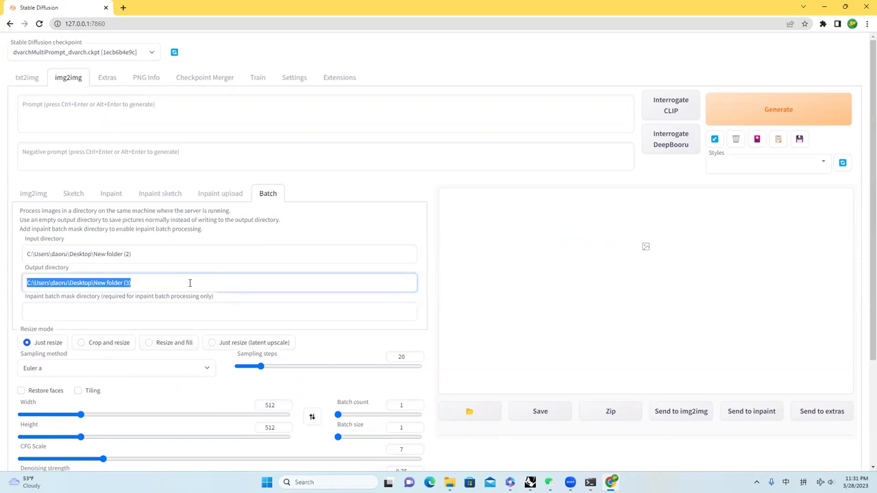
Set the output width to 872 and the seed to 278.
{"action": "left_click", "coordinate": [16, 303]}
{"action": "scroll", "coordinate": [75, 329], "scroll_direction": "down", "scroll_amount": 2}
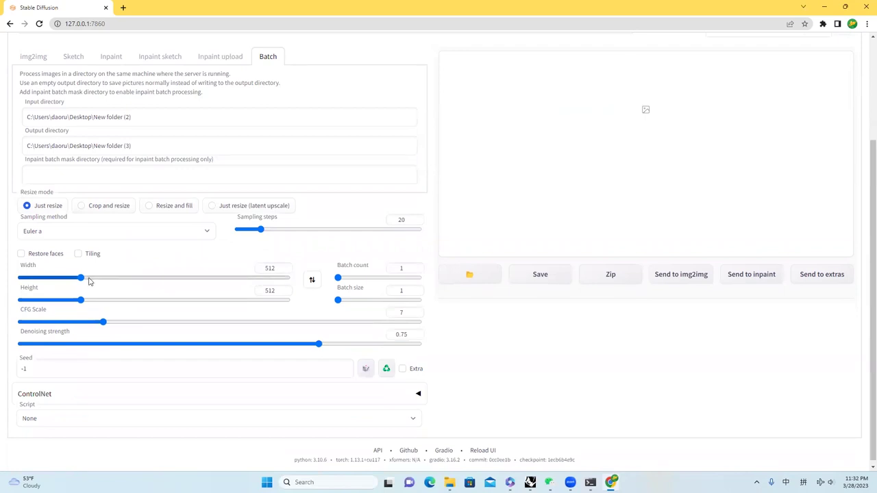
{"action": "left_click_drag", "start_coordinate": [87, 281], "coordinate": [129, 279]}
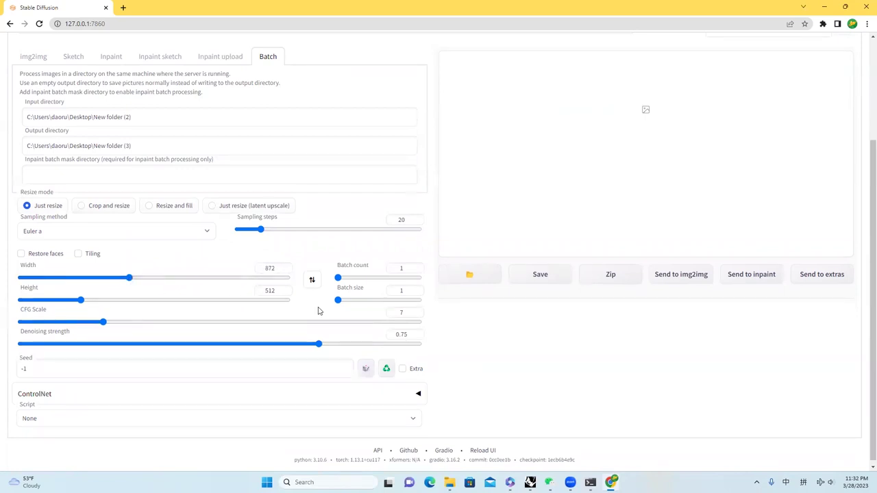
{"action": "left_click_drag", "start_coordinate": [294, 365], "coordinate": [4, 370]}
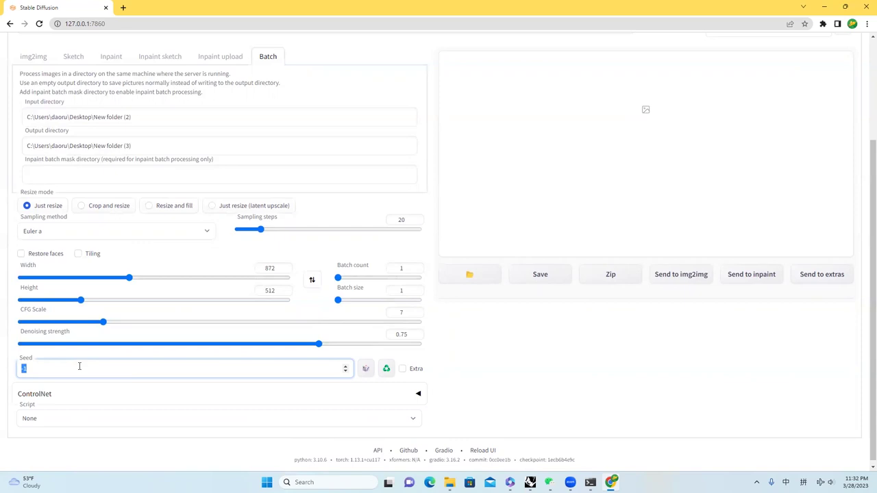
{"action": "type", "text": "278"}
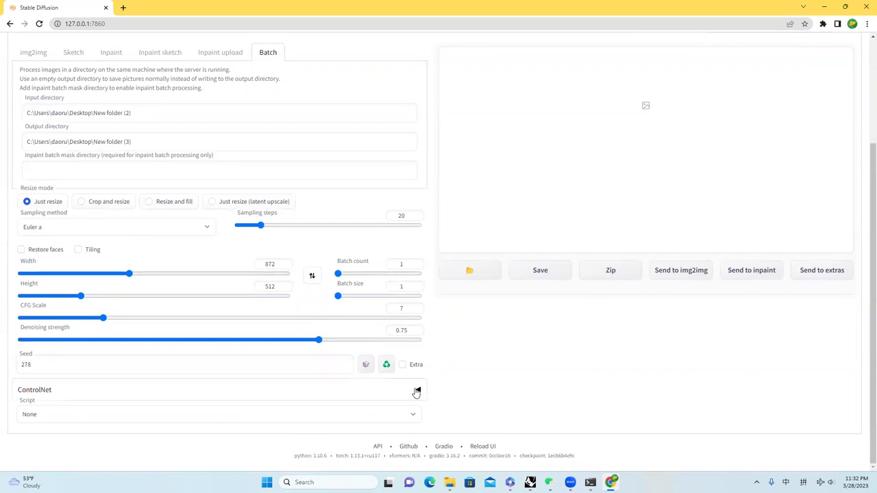
Enable ControlNet with the canny preprocessor and the control_sd15_canny model.
{"action": "left_click", "coordinate": [416, 391]}
{"action": "scroll", "coordinate": [415, 392], "scroll_direction": "down", "scroll_amount": 5}
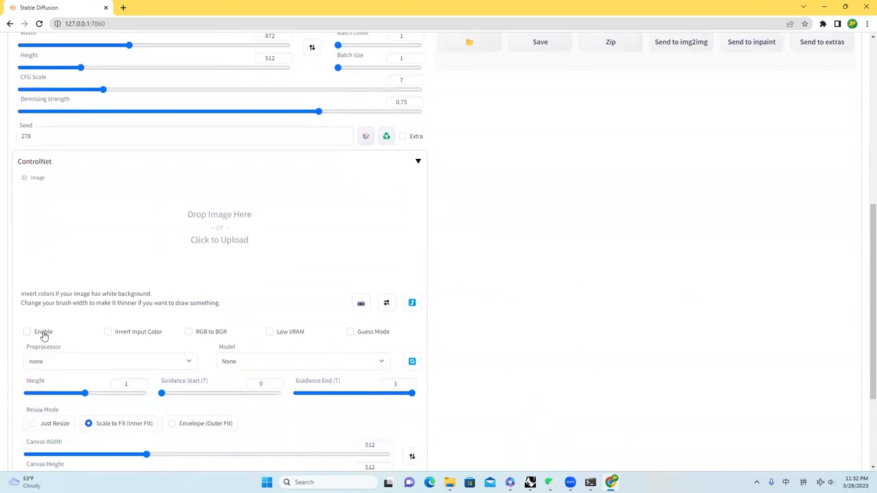
{"action": "left_click", "coordinate": [43, 334]}
{"action": "left_click", "coordinate": [156, 367]}
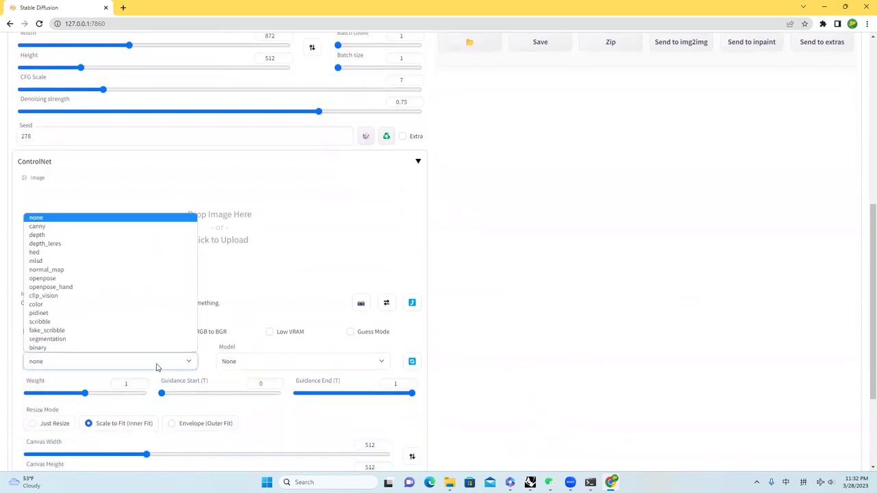
{"action": "left_click", "coordinate": [137, 227]}
{"action": "left_click", "coordinate": [280, 361]}
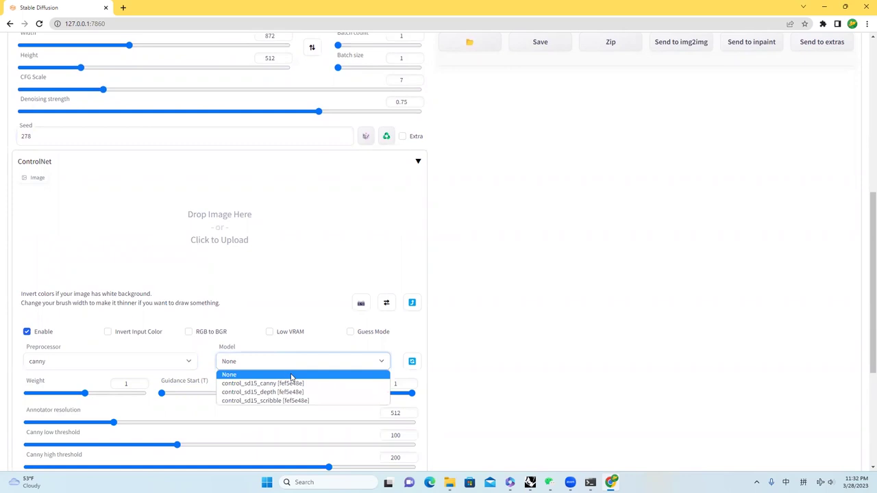
{"action": "left_click", "coordinate": [295, 384]}
{"action": "scroll", "coordinate": [40, 330], "scroll_direction": "up", "scroll_amount": 5}
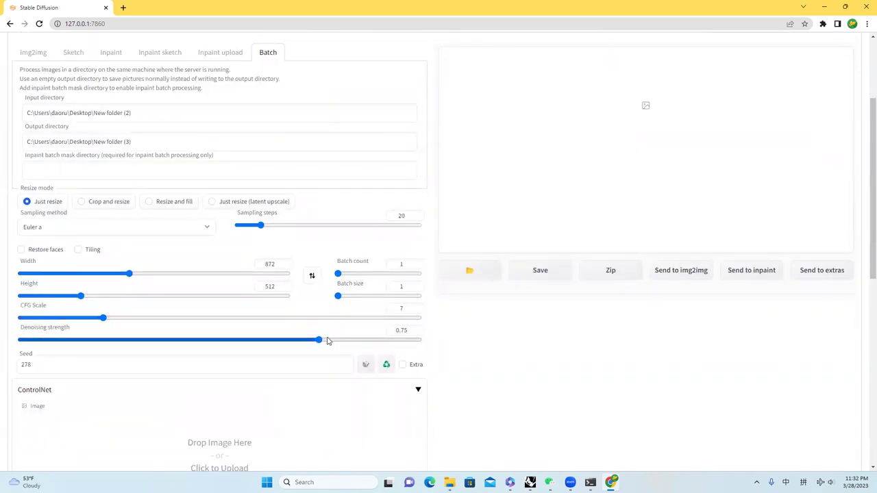
{"action": "scroll", "coordinate": [376, 297], "scroll_direction": "up", "scroll_amount": 3}
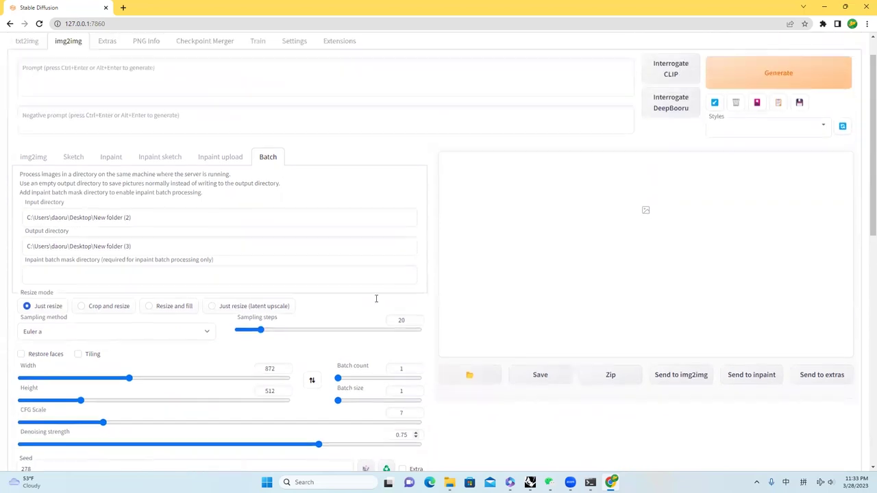
{"action": "scroll", "coordinate": [346, 386], "scroll_direction": "down", "scroll_amount": 2}
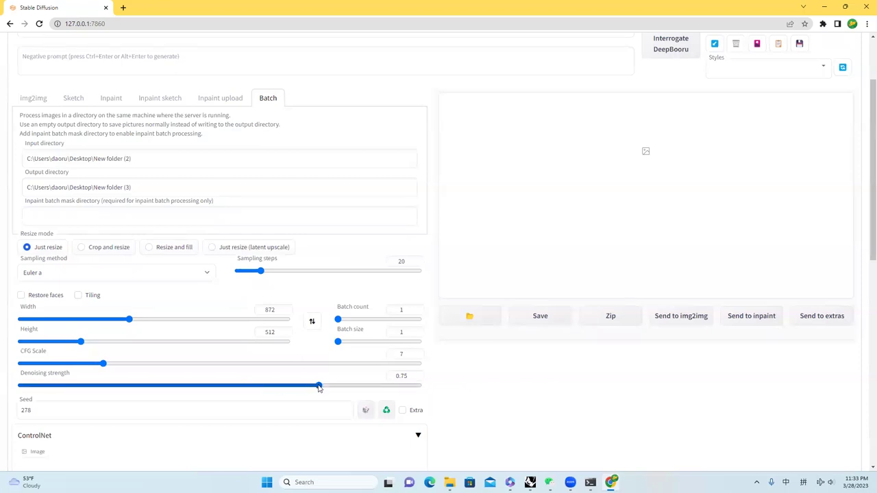
{"action": "scroll", "coordinate": [438, 329], "scroll_direction": "up", "scroll_amount": 2}
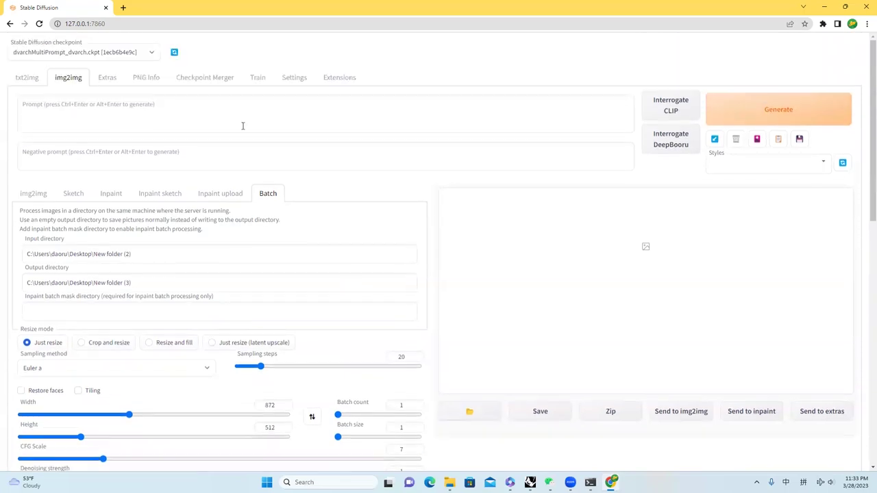
Enter the prompt 'architecture on grassland with flowers, realistic, amazing sky, white façade' and start batch generation.
{"action": "left_click", "coordinate": [240, 107]}
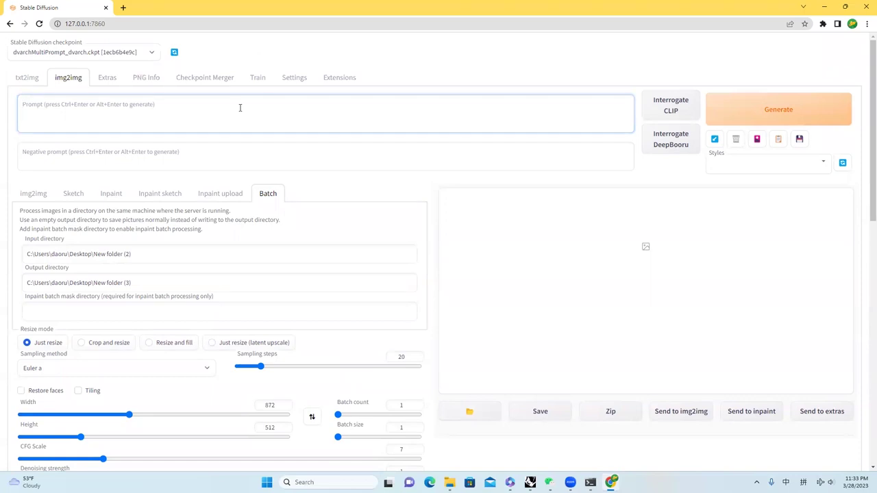
{"action": "key", "text": "ctrl+v"}
{"action": "key", "text": "ctrl+a"}
{"action": "type", "text": "architecture on grassland with flowers, realistic, amazing sky, white façade"}
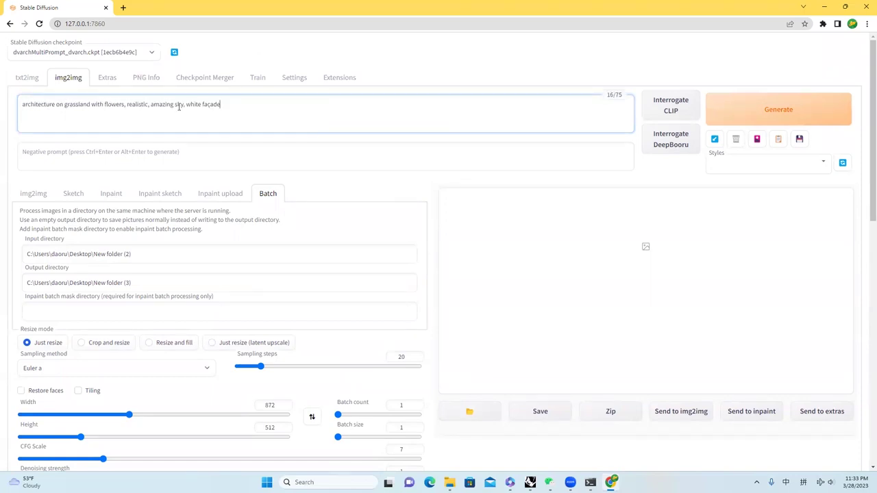
{"action": "left_click", "coordinate": [773, 118]}
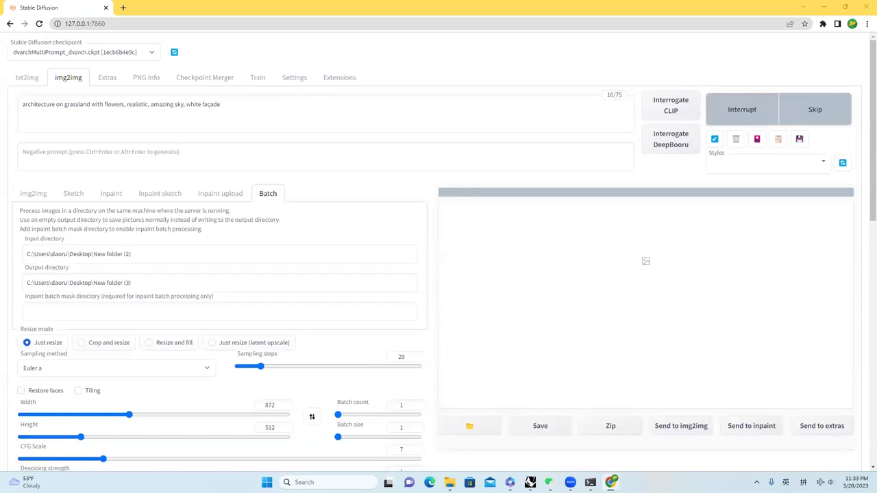
Open the New folder (3) output folder and view the first rendered frame.
{"action": "left_click", "coordinate": [469, 426]}
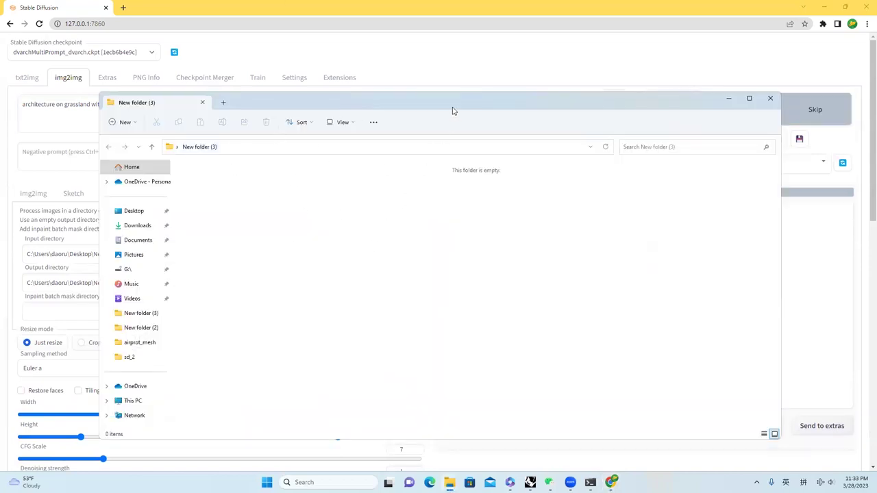
{"action": "left_click_drag", "start_coordinate": [495, 111], "coordinate": [484, 85]}
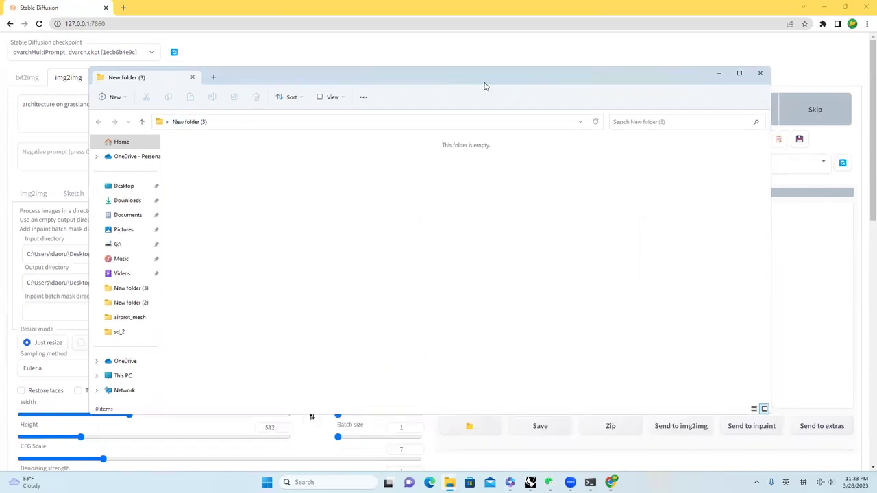
{"action": "double_click", "coordinate": [195, 159]}
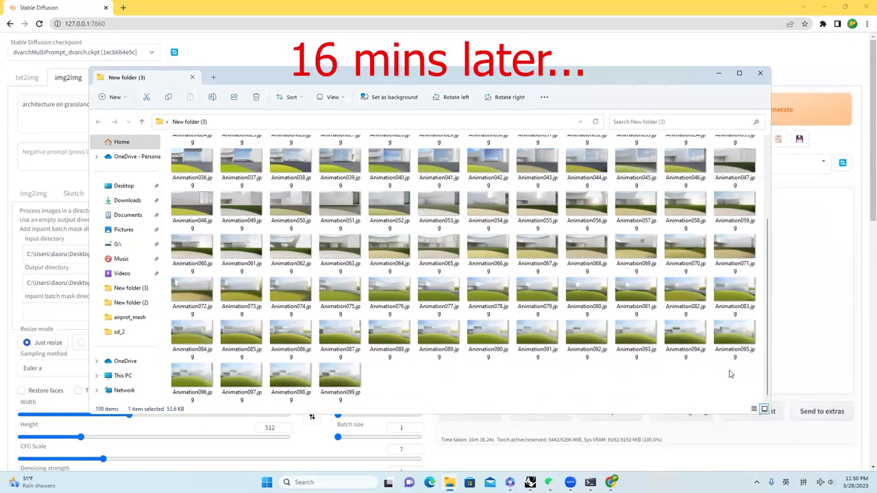
{"action": "scroll", "coordinate": [534, 329], "scroll_direction": "up", "scroll_amount": 5}
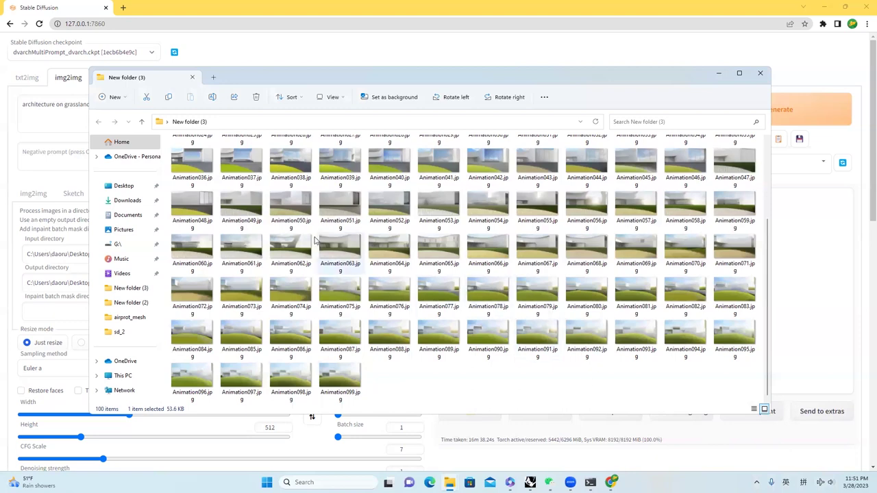
Open Animation000 in Photos and step forward through the renderings to Animation066.
{"action": "double_click", "coordinate": [198, 168]}
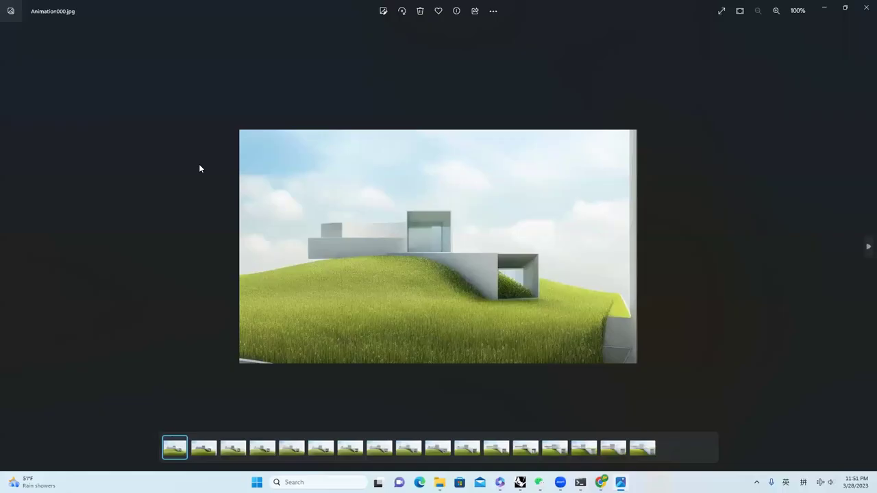
{"action": "key", "text": "Right"}
{"action": "key", "text": "Right"}
{"action": "key", "text": "Right"}
{"action": "key", "text": "Right"}
{"action": "key", "text": "Right"}
{"action": "key", "text": "Right"}
{"action": "key", "text": "Right"}
{"action": "key", "text": "Right"}
{"action": "key", "text": "Right"}
{"action": "key", "text": "Right"}
{"action": "key", "text": "Right"}
{"action": "key", "text": "Right"}
{"action": "key", "text": "Right"}
{"action": "key", "text": "Right"}
{"action": "key", "text": "Right"}
{"action": "key", "text": "Right"}
{"action": "key", "text": "Left"}
{"action": "key", "text": "Left"}
{"action": "key", "text": "Left"}
{"action": "key", "text": "Left"}
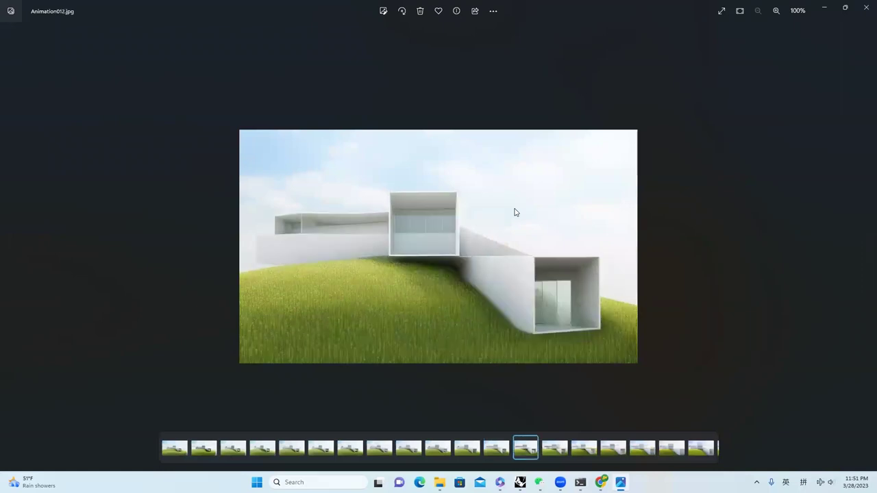
{"action": "key", "text": "Right"}
{"action": "key", "text": "Right"}
{"action": "key", "text": "Right"}
{"action": "key", "text": "Right"}
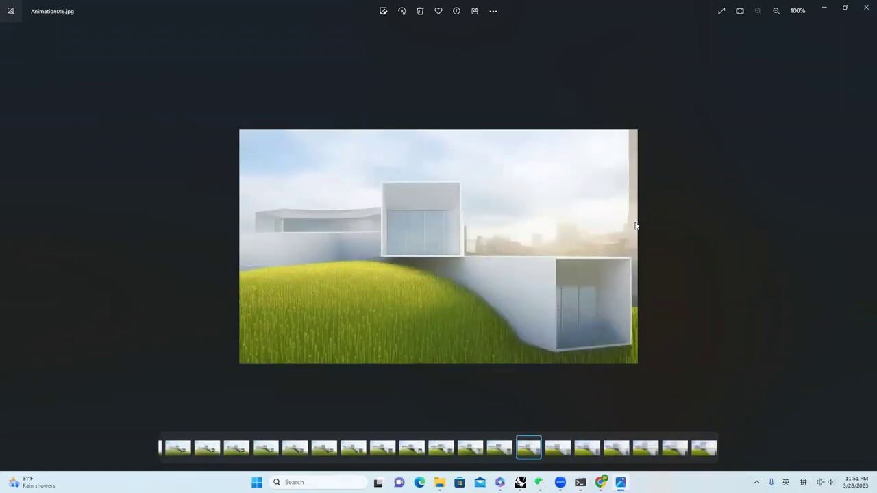
{"action": "key", "text": "Right"}
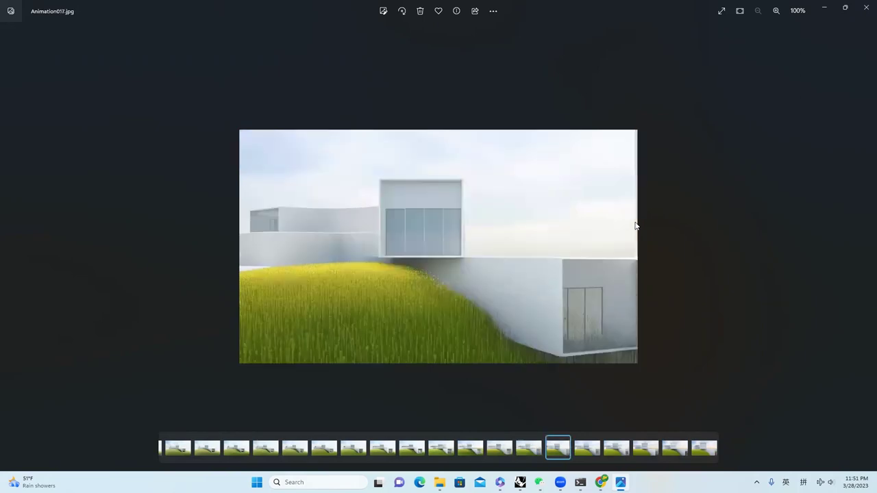
{"action": "key", "text": "Right"}
{"action": "key", "text": "Right"}
{"action": "key", "text": "Right"}
{"action": "key", "text": "Right"}
{"action": "key", "text": "Right"}
{"action": "key", "text": "Right"}
{"action": "key", "text": "Right"}
{"action": "key", "text": "Right"}
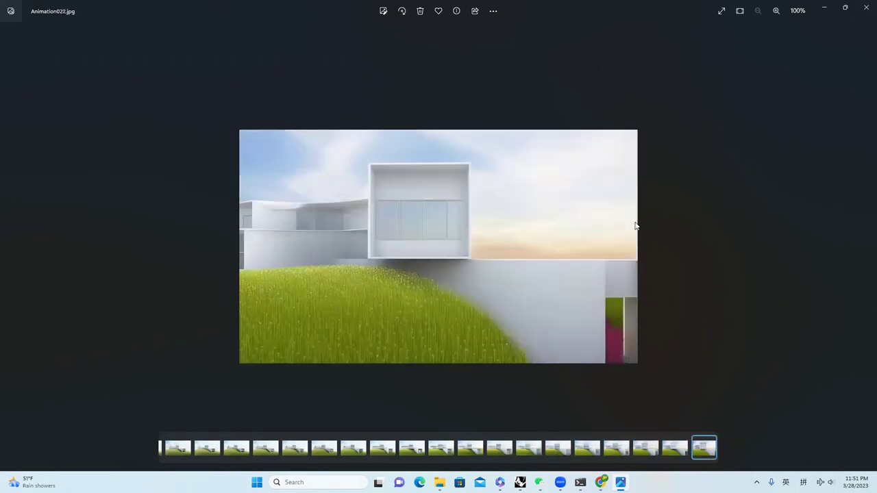
{"action": "key", "text": "Right"}
{"action": "key", "text": "Right"}
{"action": "key", "text": "Right"}
{"action": "key", "text": "Right"}
{"action": "key", "text": "Right"}
{"action": "key", "text": "Right"}
{"action": "key", "text": "Right"}
{"action": "key", "text": "Right"}
{"action": "key", "text": "Right"}
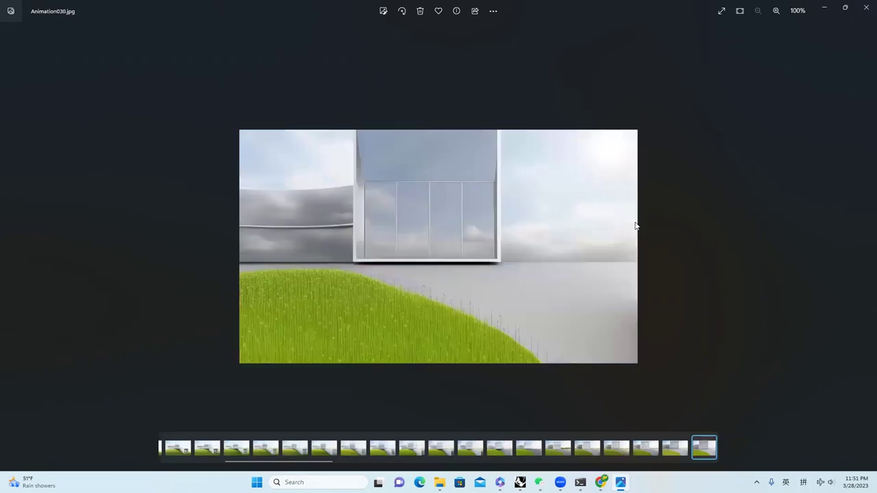
{"action": "key", "text": "Right"}
{"action": "key", "text": "Right"}
{"action": "key", "text": "Right"}
{"action": "key", "text": "Right"}
{"action": "key", "text": "Right"}
{"action": "key", "text": "Right"}
{"action": "key", "text": "Right"}
{"action": "key", "text": "Right"}
{"action": "key", "text": "Right"}
{"action": "key", "text": "Right"}
{"action": "key", "text": "Right"}
{"action": "key", "text": "Right"}
{"action": "key", "text": "Right"}
{"action": "key", "text": "Right"}
{"action": "key", "text": "Right"}
{"action": "key", "text": "Right"}
{"action": "key", "text": "Right"}
{"action": "key", "text": "Right"}
{"action": "key", "text": "Right"}
{"action": "key", "text": "Right"}
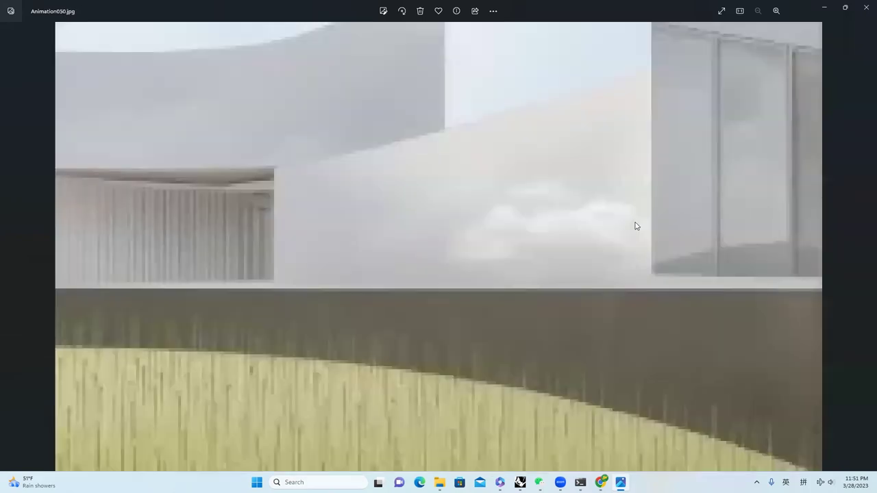
{"action": "key", "text": "Right"}
{"action": "key", "text": "Right"}
{"action": "key", "text": "Right"}
{"action": "key", "text": "Right"}
{"action": "key", "text": "Right"}
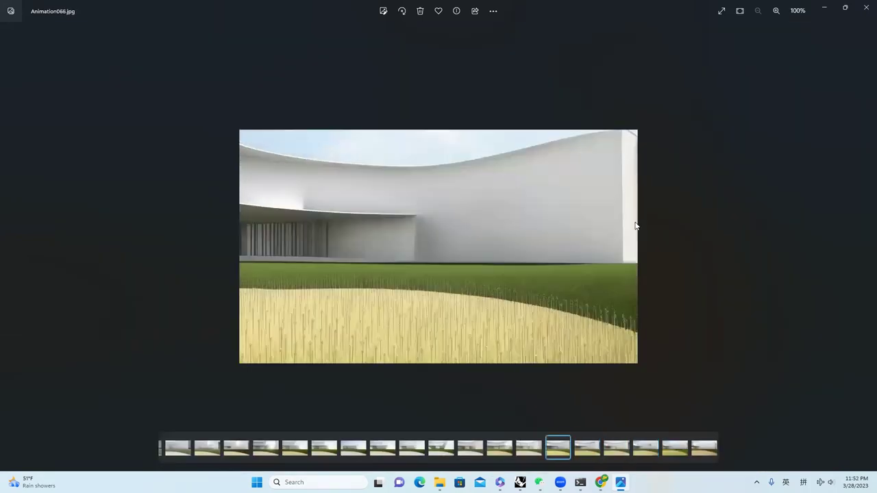
Step back and forth between Animation062 and Animation067, then move on to the next rendering.
{"action": "key", "text": "Left"}
{"action": "key", "text": "Left"}
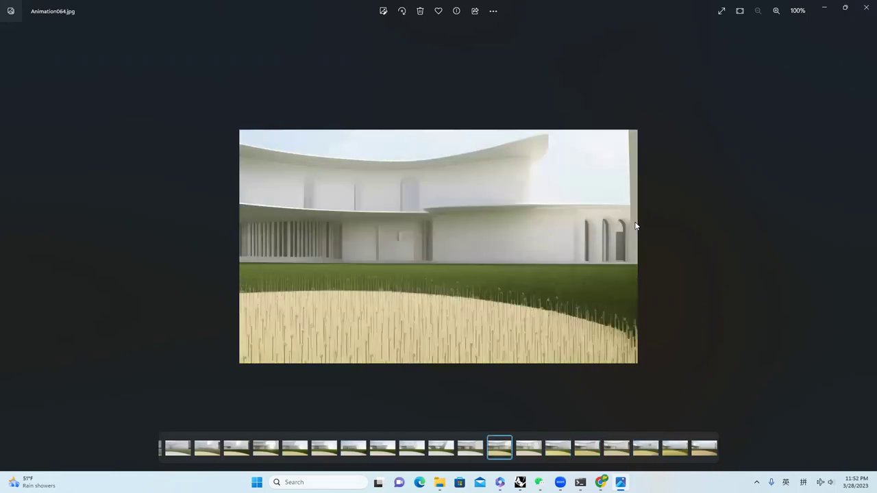
{"action": "key", "text": "Left"}
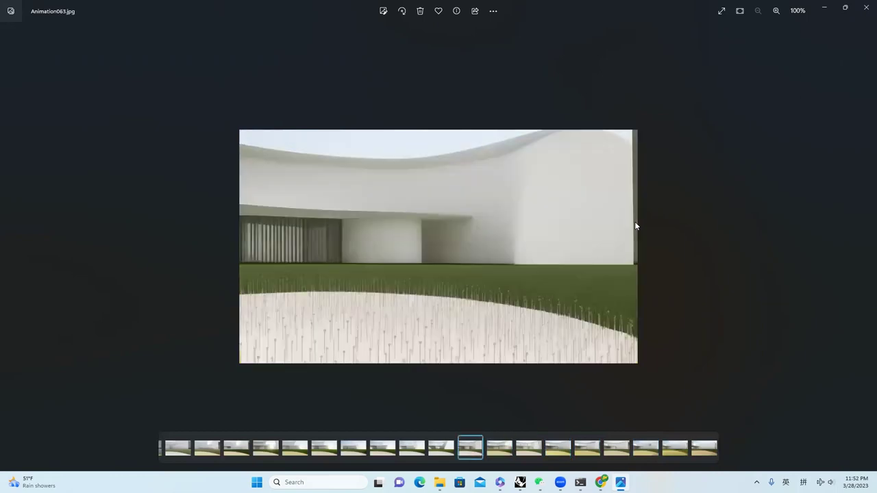
{"action": "key", "text": "Left"}
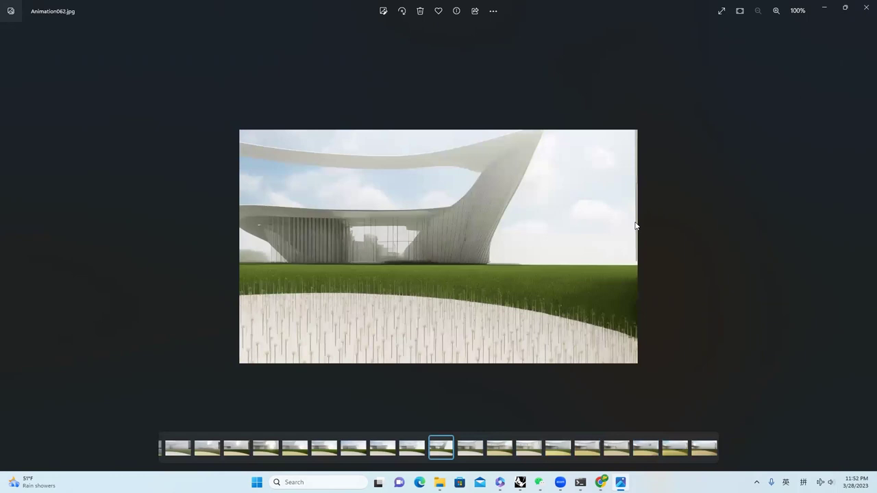
{"action": "key", "text": "Right"}
{"action": "key", "text": "Right"}
{"action": "key", "text": "Right"}
{"action": "key", "text": "Right"}
{"action": "key", "text": "Right"}
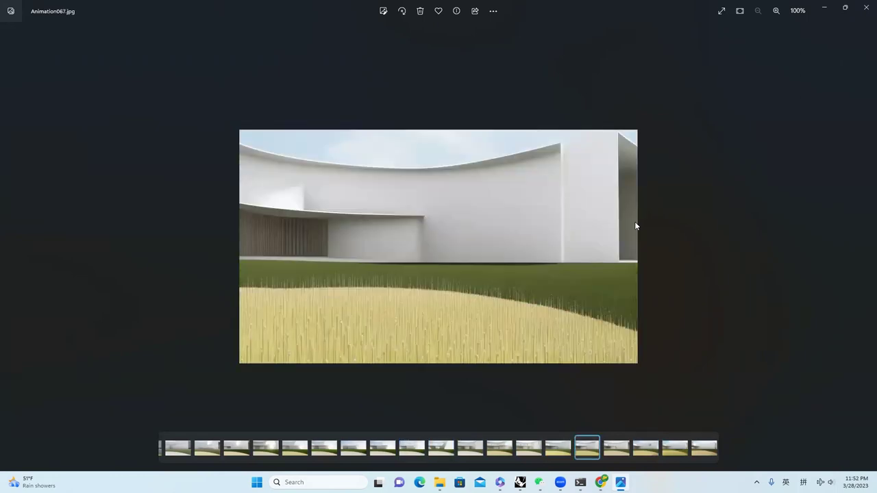
{"action": "key", "text": "Left"}
{"action": "key", "text": "Left"}
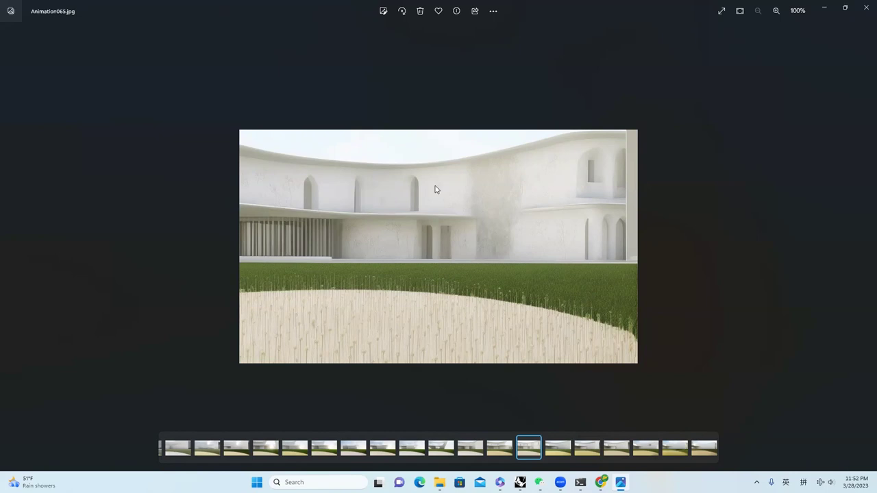
{"action": "key", "text": "Right"}
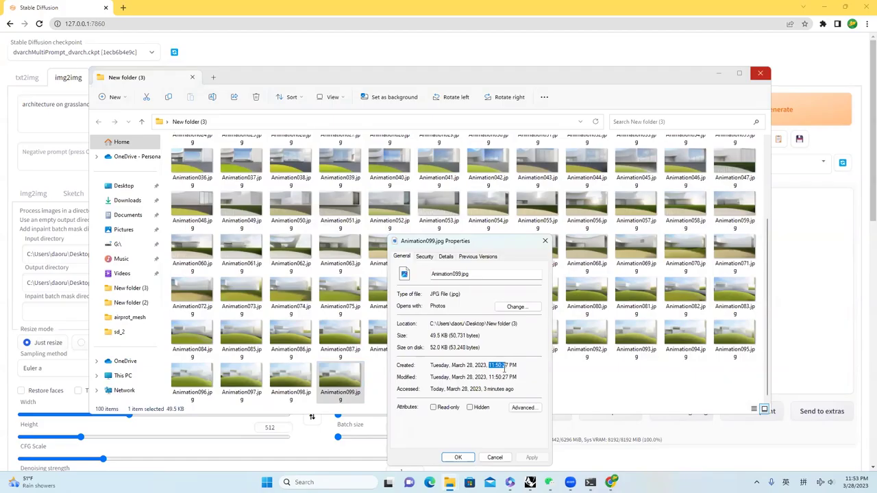
Cancel Animation099's Properties dialog and scroll New folder (3) back to Animation000.
{"action": "left_click", "coordinate": [494, 457]}
{"action": "scroll", "coordinate": [425, 287], "scroll_direction": "up", "scroll_amount": 3}
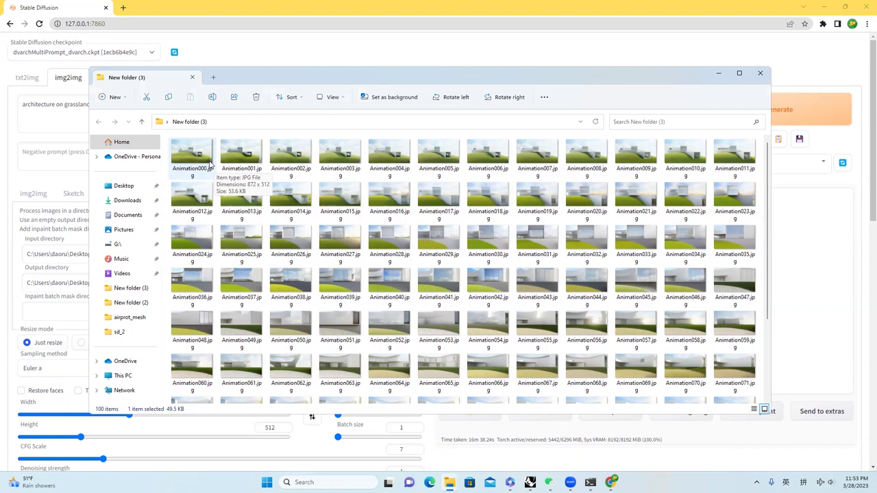
Return to the img2img Batch page, select the prompt text, and open New folder (3).
{"action": "left_click", "coordinate": [83, 254]}
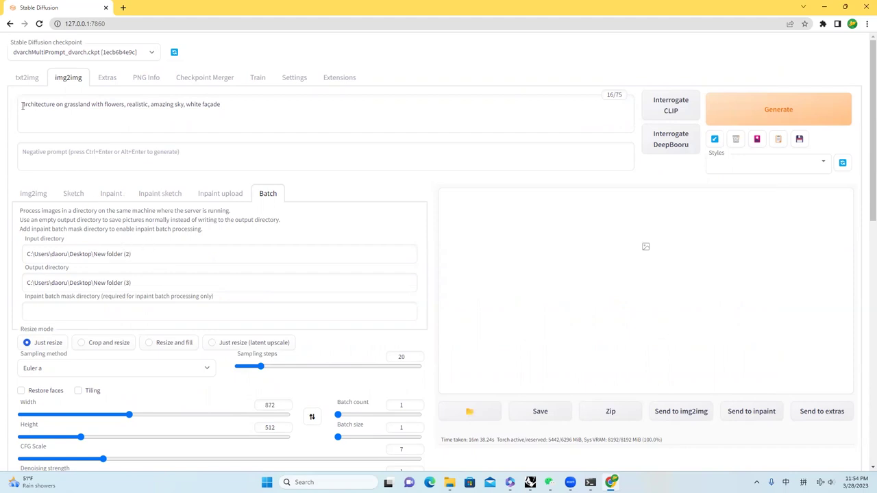
{"action": "left_click_drag", "start_coordinate": [23, 104], "coordinate": [225, 103]}
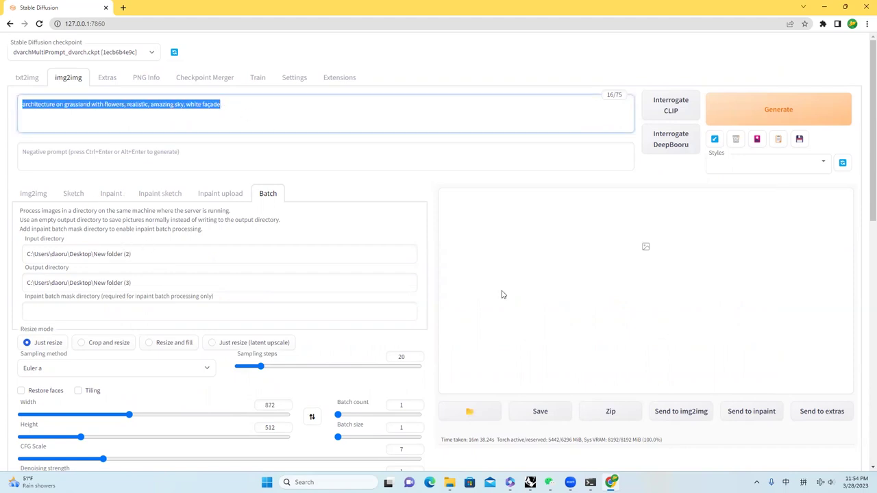
{"action": "left_click", "coordinate": [466, 412]}
Open Animation000 in Photos and step through the renderings to Animation098, briefly revisiting Animation091.
{"action": "double_click", "coordinate": [207, 155]}
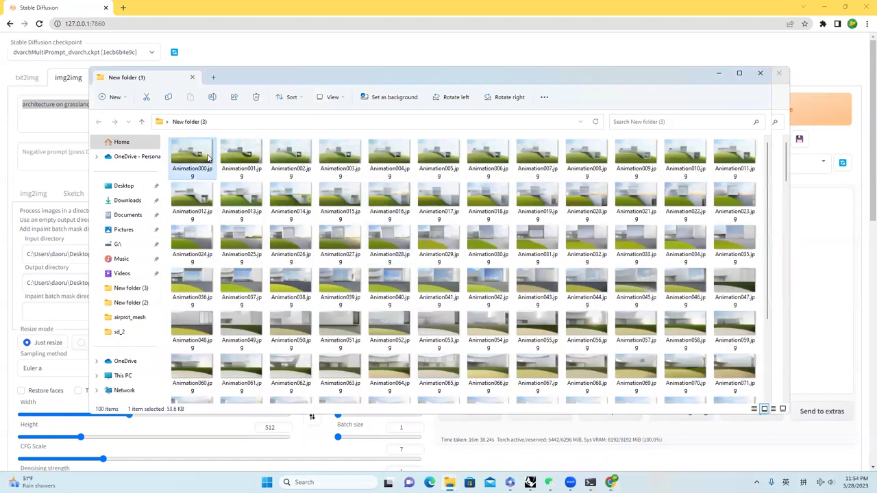
{"action": "key", "text": "Right"}
{"action": "key", "text": "Right"}
{"action": "key", "text": "Right"}
{"action": "key", "text": "Right"}
{"action": "key", "text": "Right"}
{"action": "key", "text": "Right"}
{"action": "key", "text": "Right"}
{"action": "key", "text": "Right"}
{"action": "key", "text": "Right"}
{"action": "key", "text": "Right"}
{"action": "key", "text": "Right"}
{"action": "key", "text": "Right"}
{"action": "key", "text": "Right"}
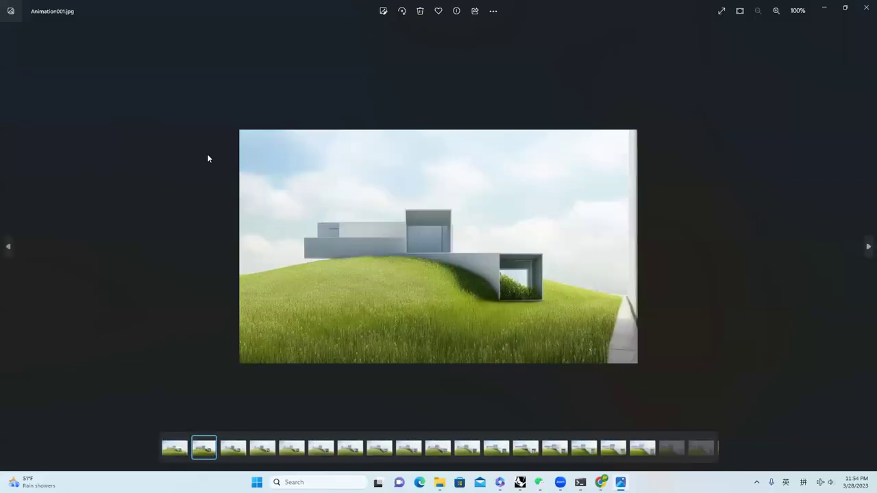
{"action": "key", "text": "Right"}
{"action": "key", "text": "Right"}
{"action": "key", "text": "Right"}
{"action": "key", "text": "Right"}
{"action": "key", "text": "Right"}
{"action": "key", "text": "Right"}
{"action": "key", "text": "Right"}
{"action": "key", "text": "Right"}
{"action": "key", "text": "Right"}
{"action": "key", "text": "Right"}
{"action": "key", "text": "Right"}
{"action": "key", "text": "Right"}
{"action": "key", "text": "Right"}
{"action": "key", "text": "Right"}
{"action": "key", "text": "Right"}
{"action": "key", "text": "Right"}
{"action": "key", "text": "Right"}
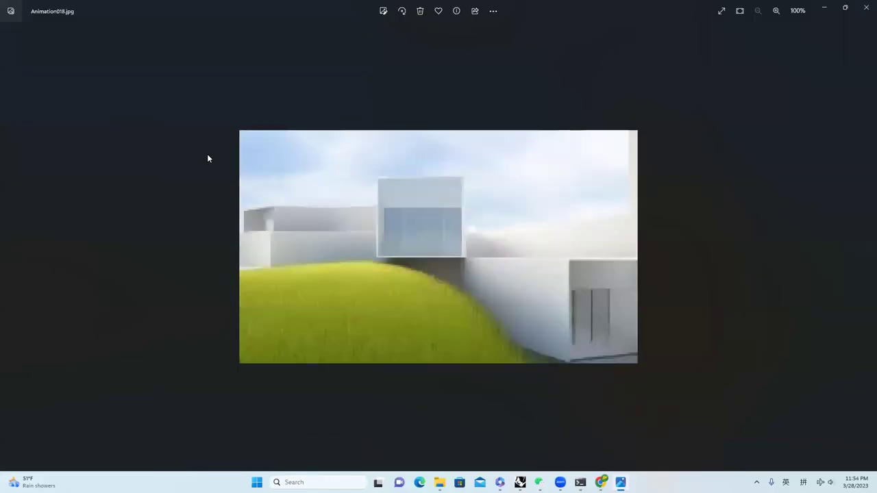
{"action": "key", "text": "Right"}
{"action": "key", "text": "Right"}
{"action": "key", "text": "Right"}
{"action": "key", "text": "Right"}
{"action": "key", "text": "Right"}
{"action": "key", "text": "Right"}
{"action": "key", "text": "Right"}
{"action": "key", "text": "Right"}
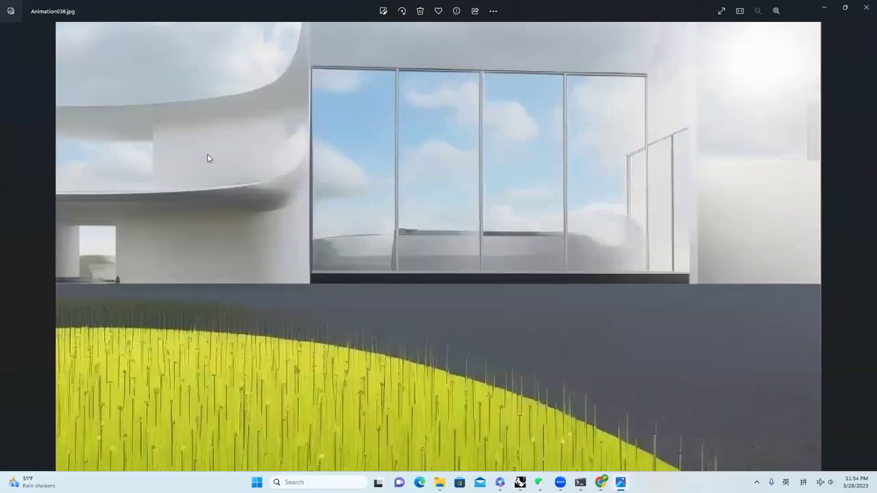
{"action": "key", "text": "Right"}
{"action": "key", "text": "Right"}
{"action": "key", "text": "Right"}
{"action": "key", "text": "Right"}
{"action": "key", "text": "Right"}
{"action": "key", "text": "Right"}
{"action": "key", "text": "Right"}
{"action": "key", "text": "Right"}
{"action": "key", "text": "Right"}
{"action": "key", "text": "Right"}
{"action": "key", "text": "Right"}
{"action": "key", "text": "Right"}
{"action": "key", "text": "Right"}
{"action": "key", "text": "Right"}
{"action": "key", "text": "Right"}
{"action": "key", "text": "Right"}
{"action": "key", "text": "Right"}
{"action": "key", "text": "Right"}
{"action": "key", "text": "Right"}
{"action": "key", "text": "Right"}
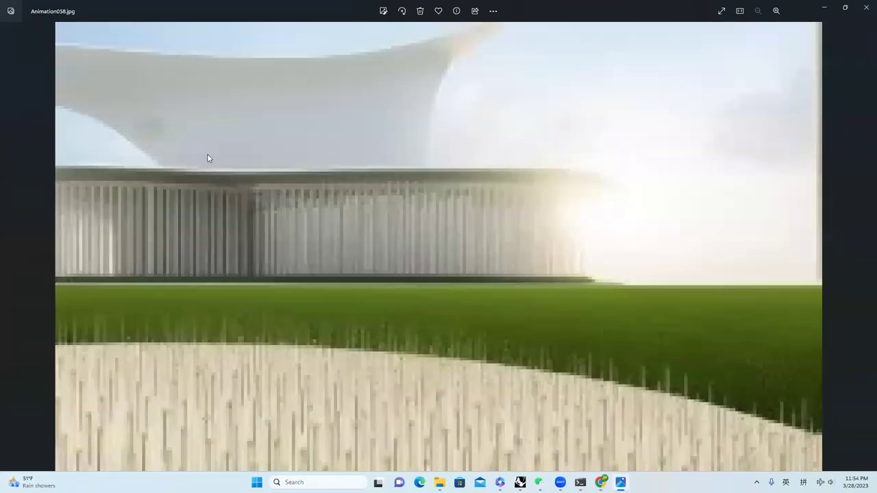
{"action": "key", "text": "Right"}
{"action": "key", "text": "Right"}
{"action": "key", "text": "Right"}
{"action": "key", "text": "Right"}
{"action": "key", "text": "Right"}
{"action": "key", "text": "Right"}
{"action": "key", "text": "Right"}
{"action": "key", "text": "Right"}
{"action": "key", "text": "Right"}
{"action": "key", "text": "Right"}
{"action": "key", "text": "Right"}
{"action": "key", "text": "Right"}
{"action": "key", "text": "Right"}
{"action": "key", "text": "Right"}
{"action": "key", "text": "Right"}
{"action": "key", "text": "Right"}
{"action": "key", "text": "Right"}
{"action": "key", "text": "Right"}
{"action": "key", "text": "Right"}
{"action": "key", "text": "Right"}
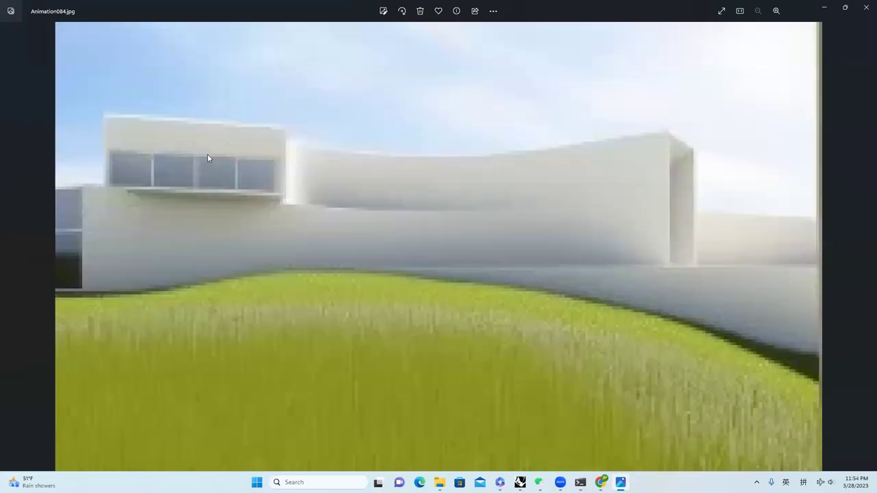
{"action": "key", "text": "Right"}
{"action": "key", "text": "Right"}
{"action": "key", "text": "Right"}
{"action": "key", "text": "Right"}
{"action": "key", "text": "Right"}
{"action": "key", "text": "Right"}
{"action": "key", "text": "Right"}
{"action": "key", "text": "Right"}
{"action": "key", "text": "Right"}
{"action": "key", "text": "Right"}
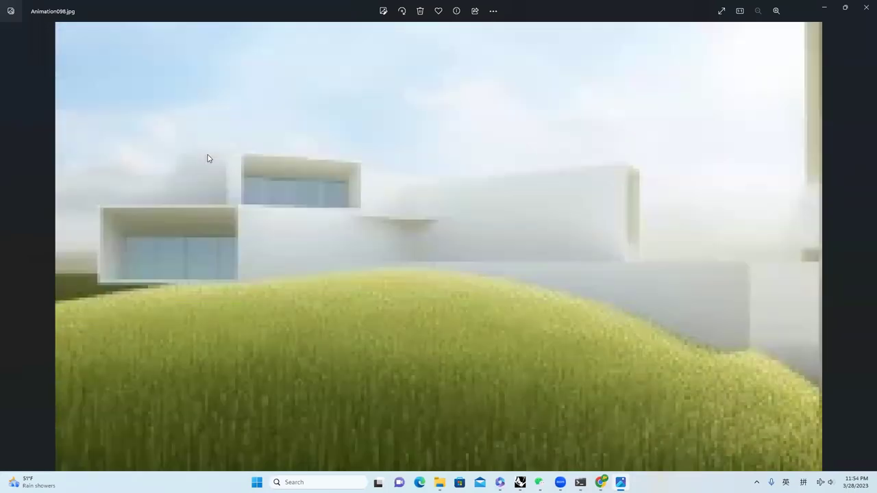
{"action": "key", "text": "Left"}
{"action": "key", "text": "Left"}
{"action": "key", "text": "Left"}
{"action": "key", "text": "Left"}
{"action": "key", "text": "Left"}
{"action": "key", "text": "Left"}
{"action": "key", "text": "Left"}
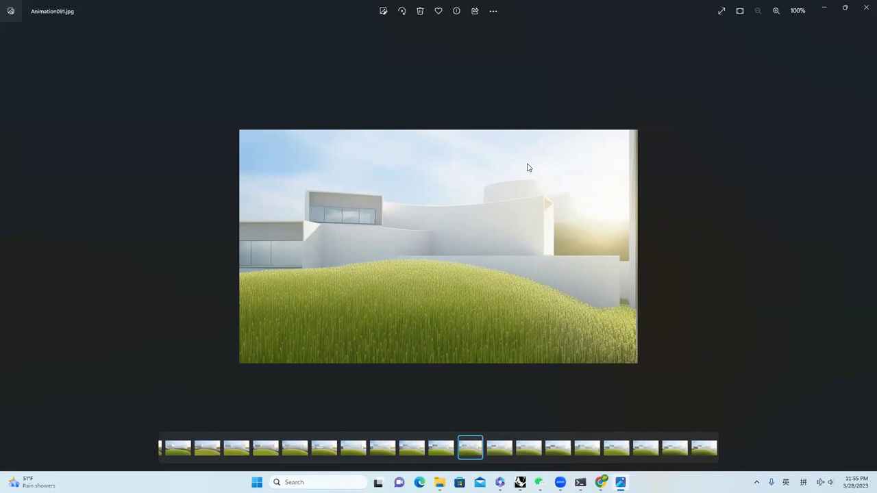
{"action": "key", "text": "Right"}
{"action": "key", "text": "Right"}
{"action": "key", "text": "Right"}
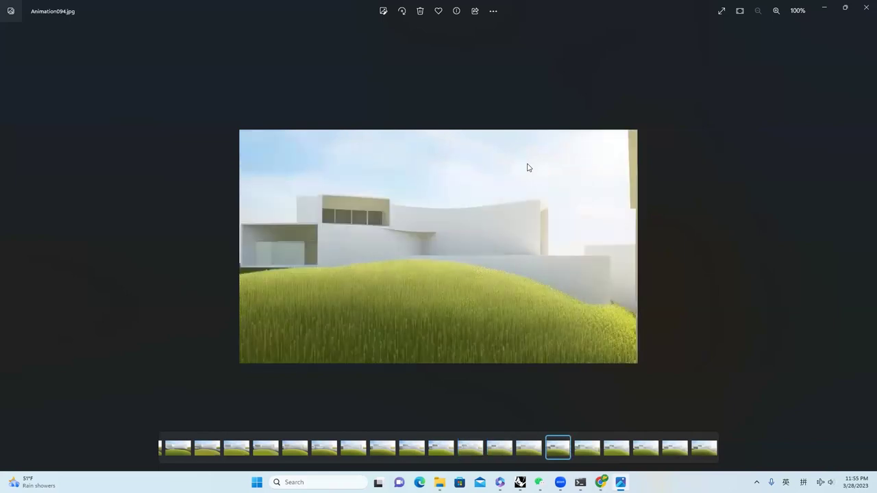
{"action": "key", "text": "Right"}
{"action": "key", "text": "Right"}
{"action": "key", "text": "Right"}
{"action": "key", "text": "Right"}
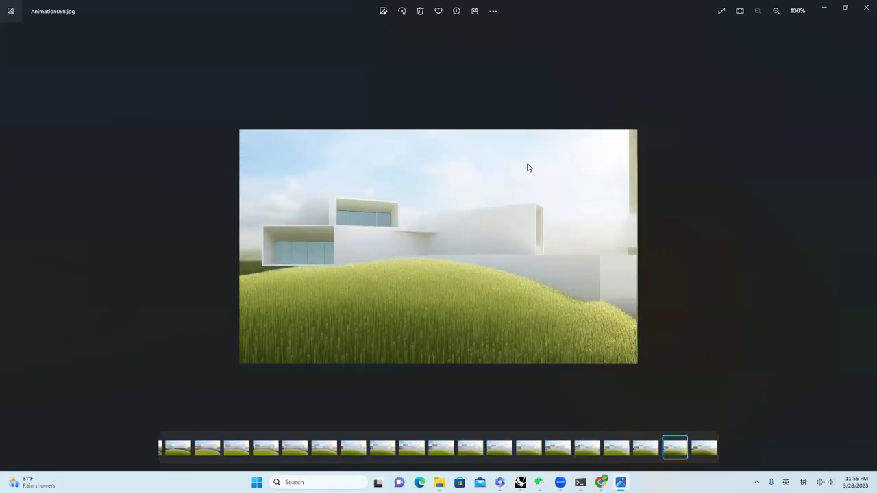